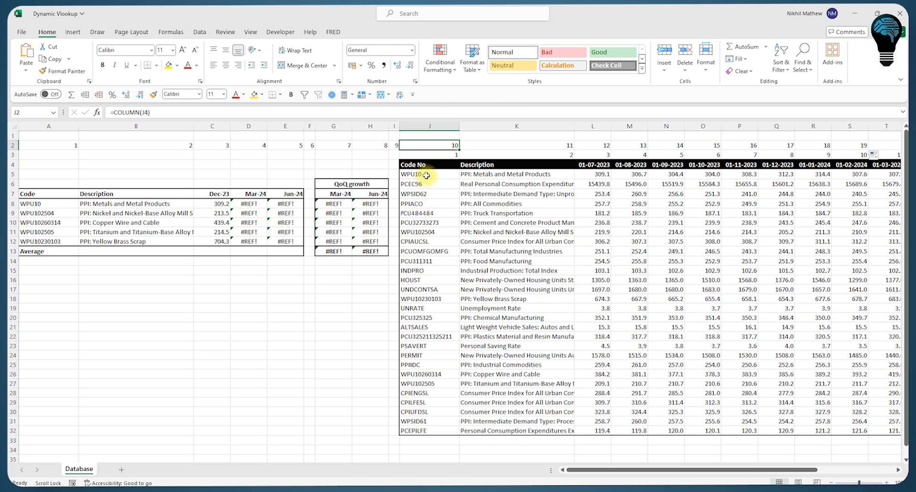
Step: Change the index formula in J2 to =COLUMN(J4)-9 and fill it across row 2 to column X
left_click_drag(425, 165, 591, 242)
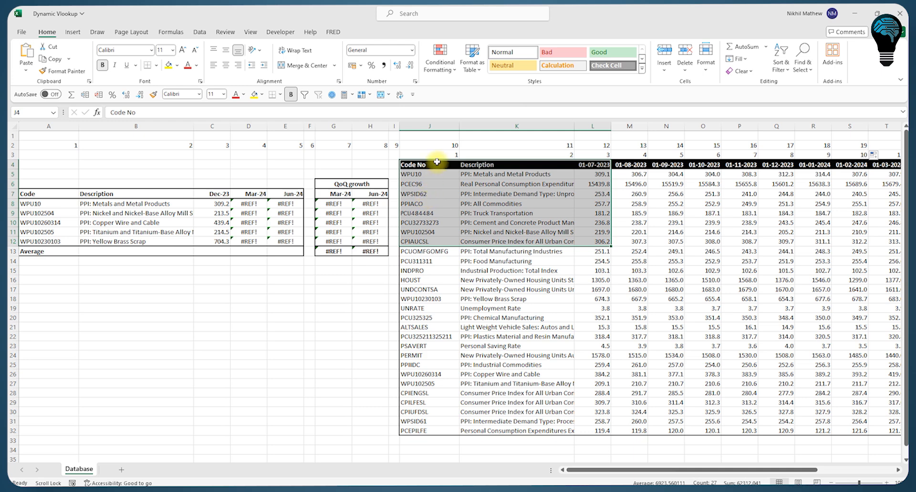
left_click(442, 145)
left_click(528, 145)
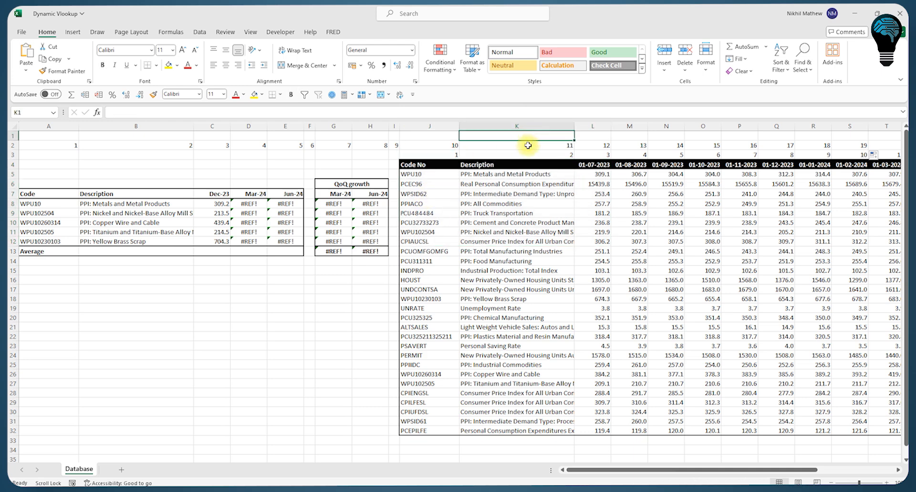
left_click(440, 148)
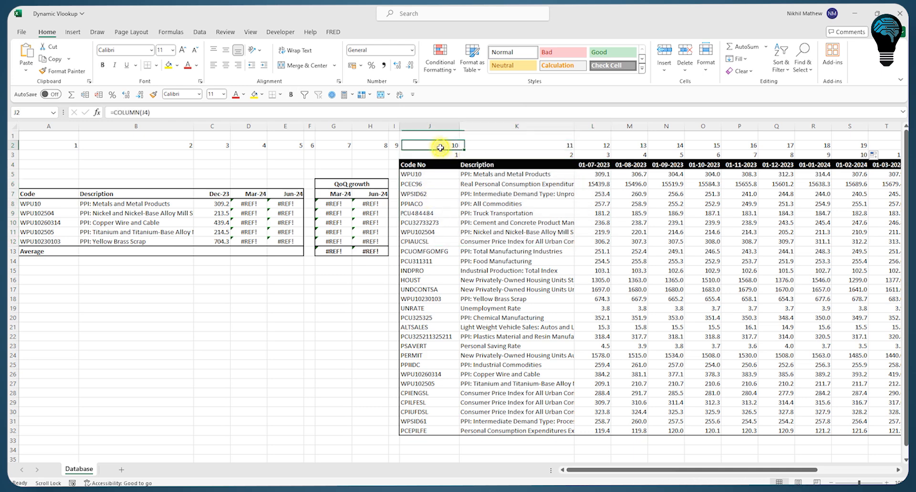
left_click(179, 112)
key("Return")
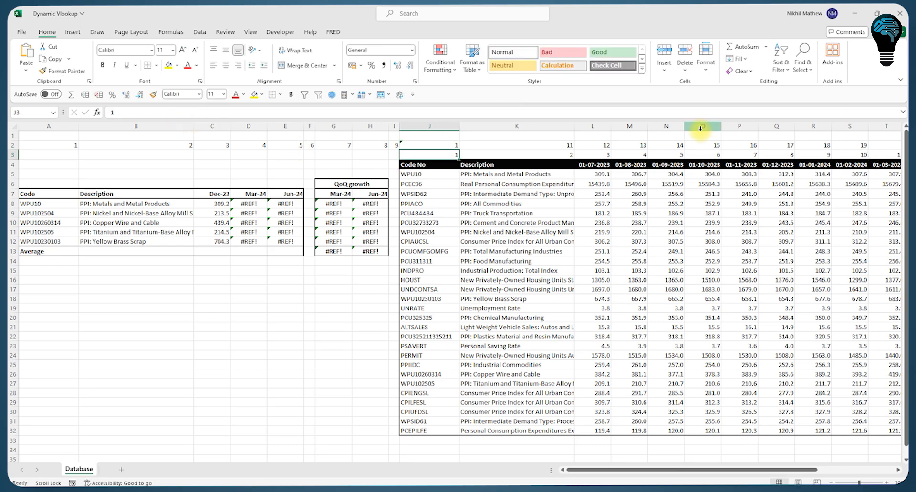
left_click(450, 144)
left_click_drag(459, 149, 841, 145)
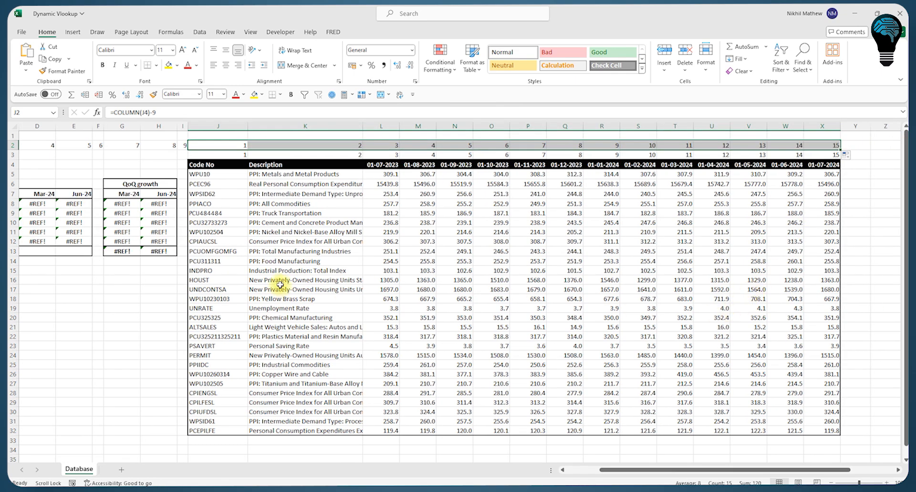
Step: Compare the columns A to I that precede the data table with the offset in J2's index formula
left_click(235, 175)
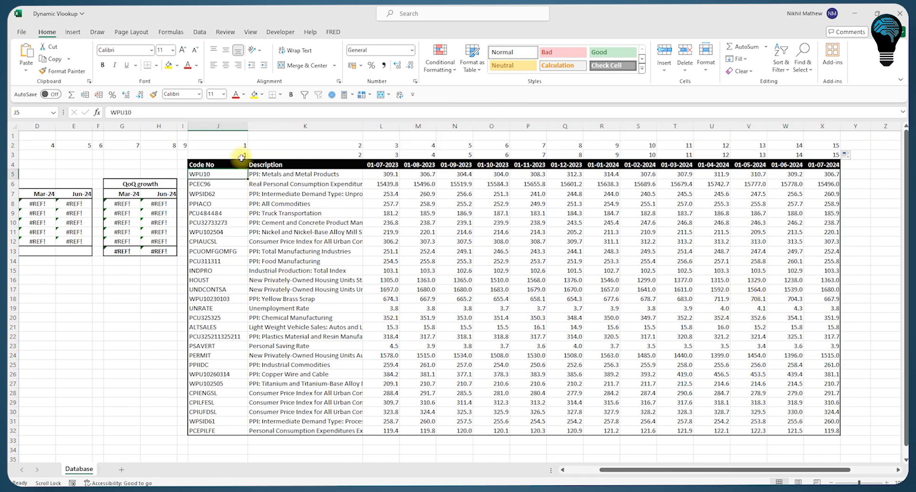
left_click_drag(183, 126, 48, 126)
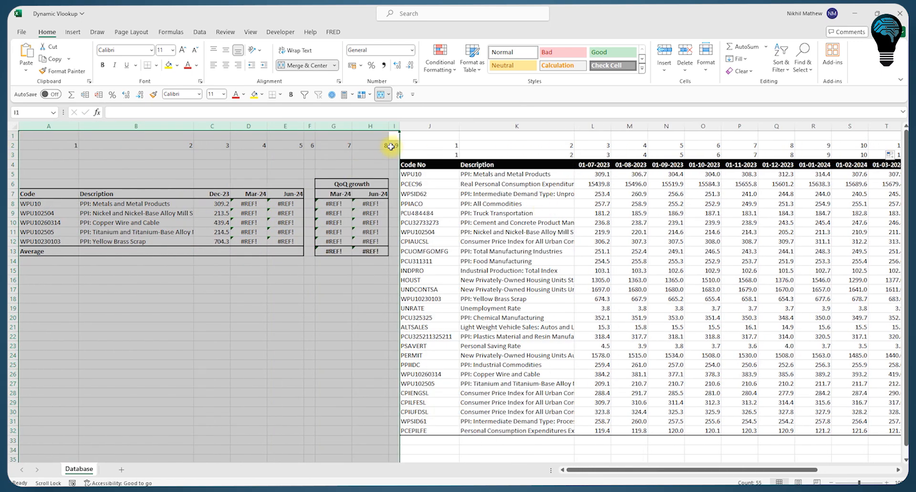
left_click(394, 146)
left_click(419, 146)
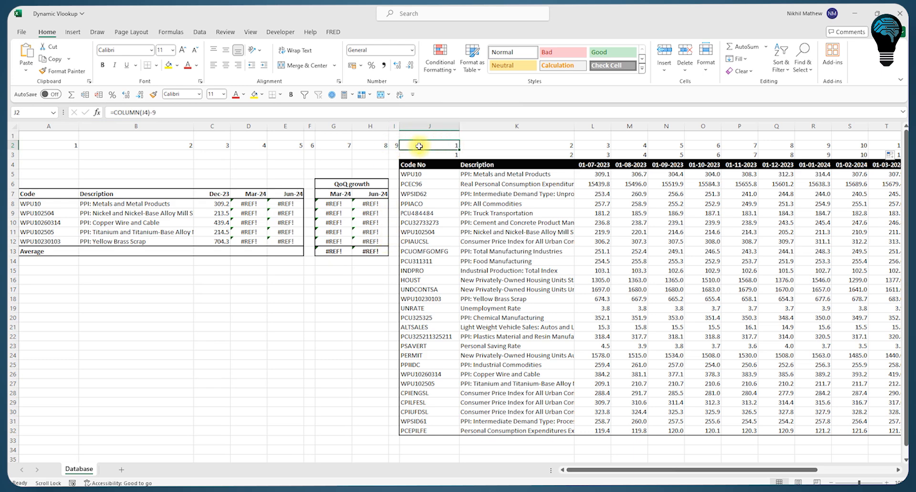
key("Down")
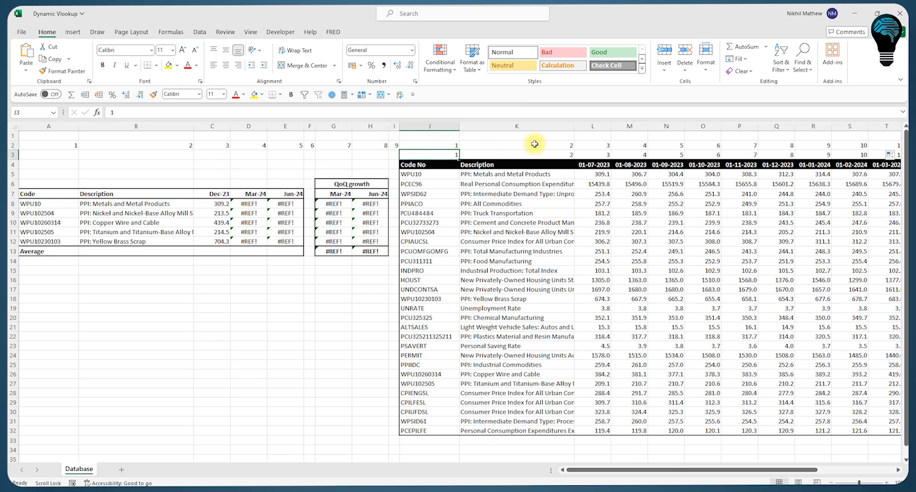
Step: Temporarily delete the 01-07-2023 column to compare the index numbers in rows 2 and 3, and undo the deletion
left_click(602, 126)
right_click(604, 127)
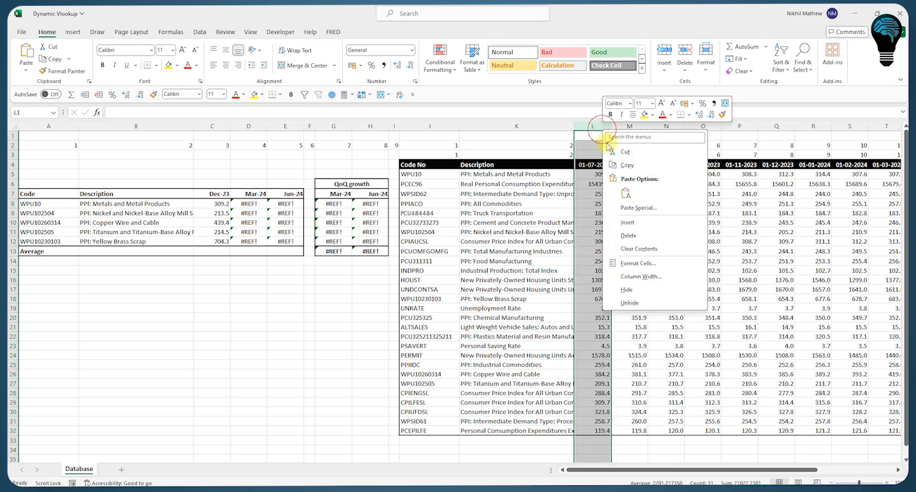
left_click(626, 236)
left_click(553, 145)
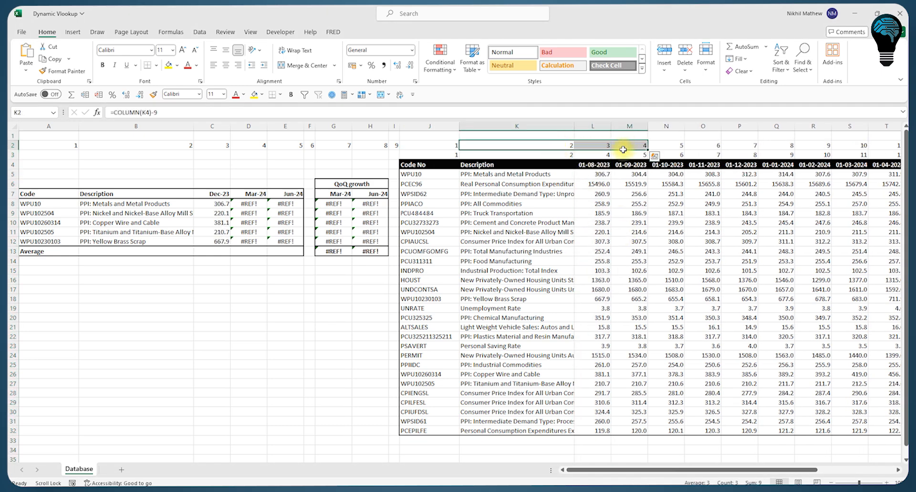
left_click(572, 154)
left_click_drag(578, 154, 664, 153)
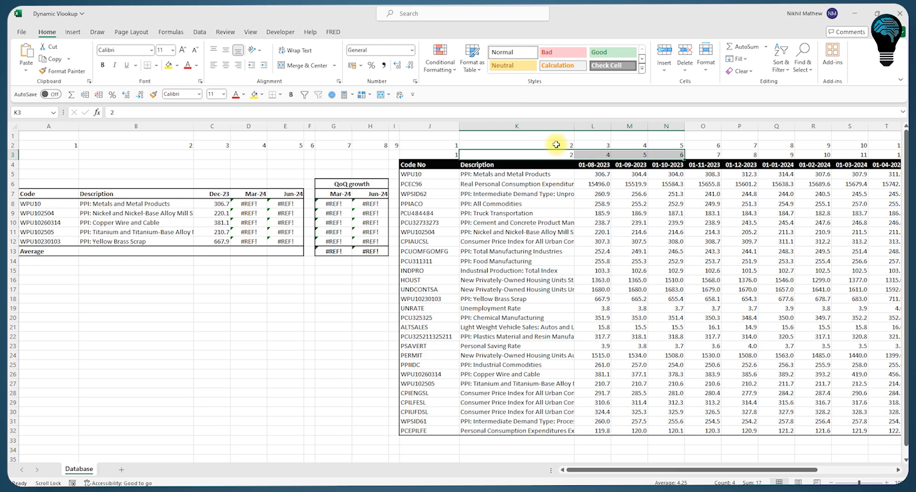
left_click_drag(554, 145, 673, 145)
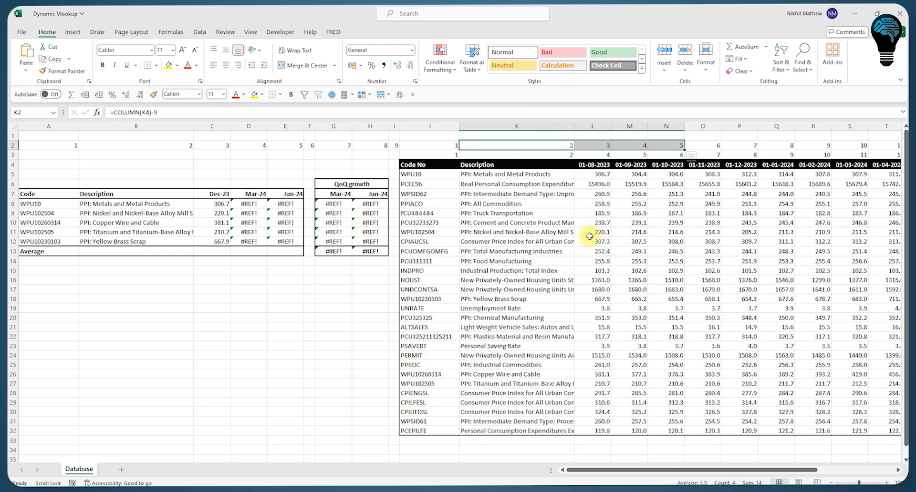
key("ctrl+z")
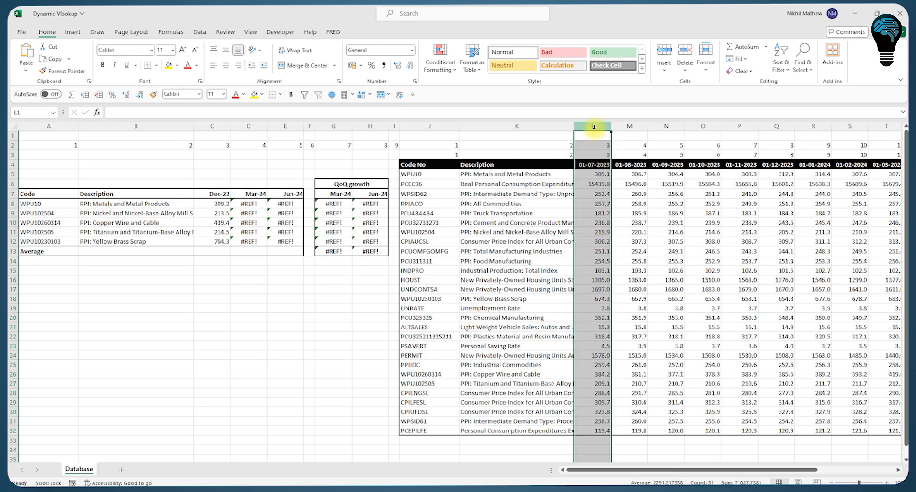
Step: Insert a blank column before 01-07-2023 and extend the row 2 index formula from K2 into L2
right_click(596, 127)
left_click(620, 222)
left_click(615, 251)
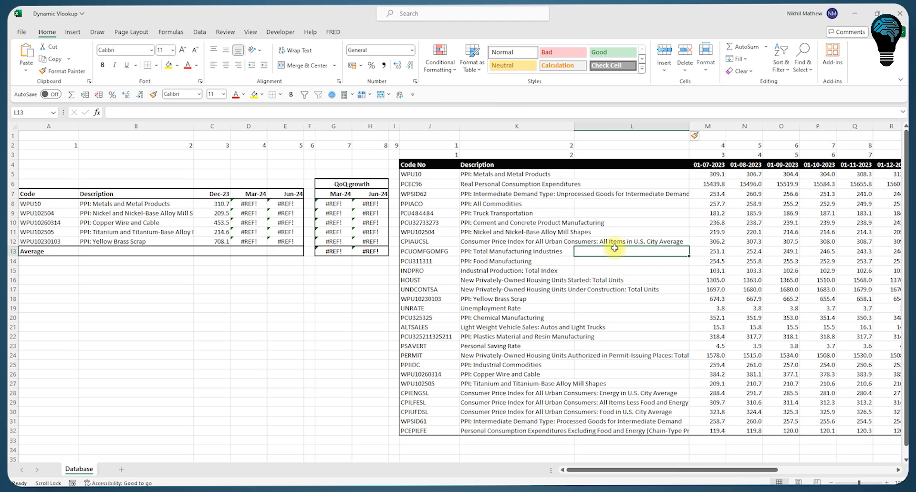
left_click(613, 145)
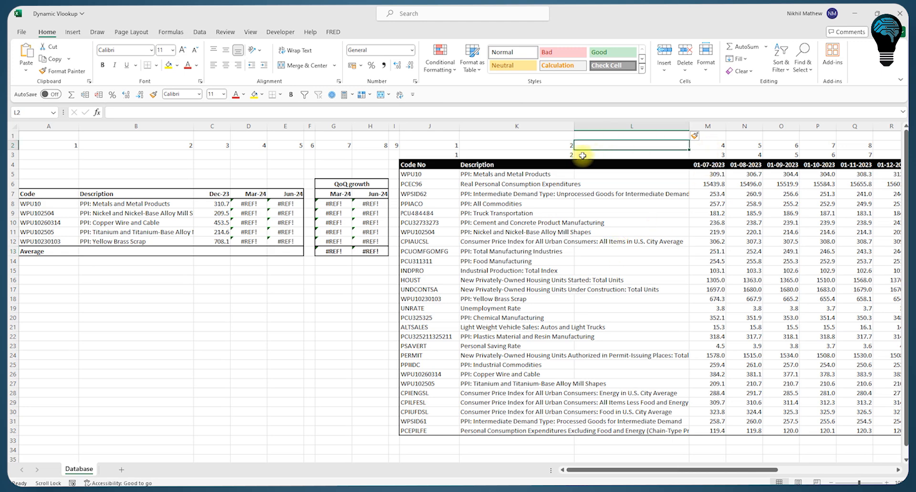
left_click(569, 146)
left_click_drag(575, 150, 660, 148)
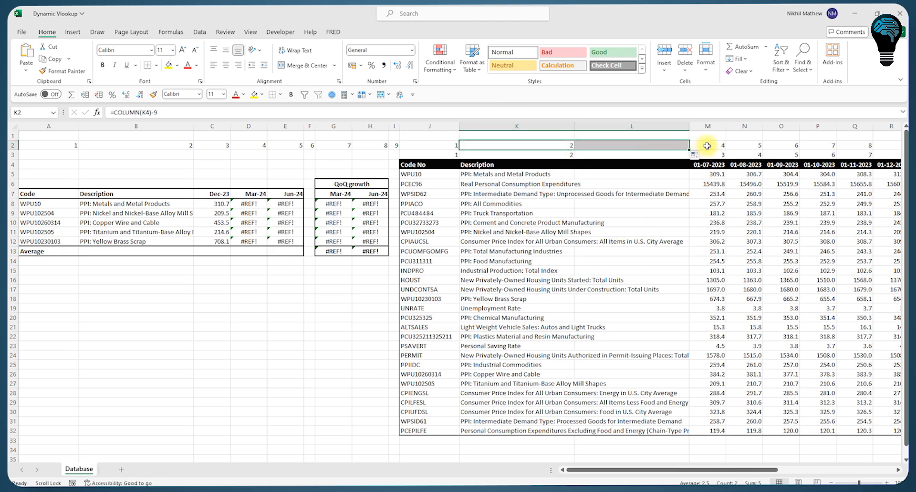
left_click(708, 146)
left_click_drag(733, 146, 842, 144)
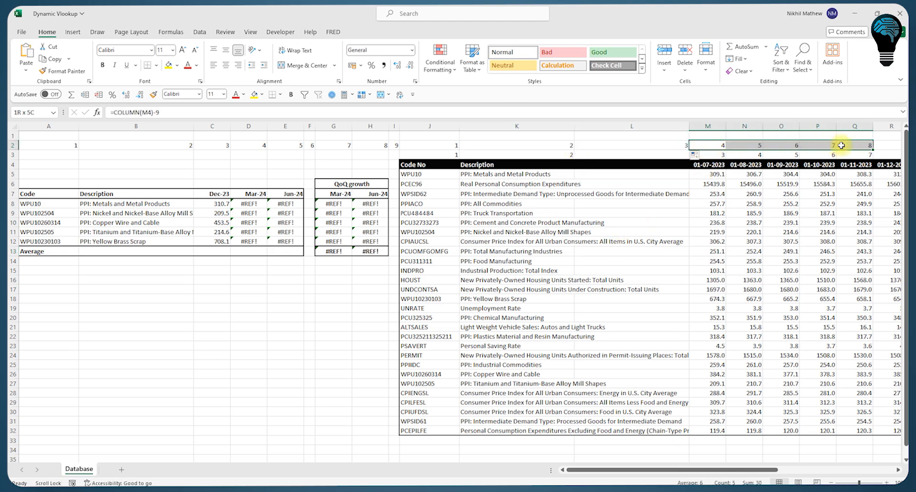
Step: Undo the L2 formula fill and the column insertion before 01-07-2023
left_click(664, 193)
key("ctrl+z")
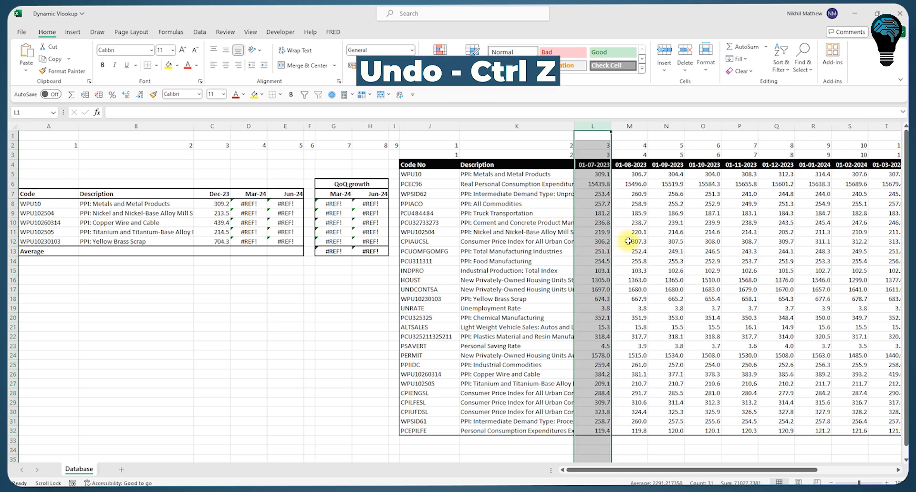
left_click(594, 249)
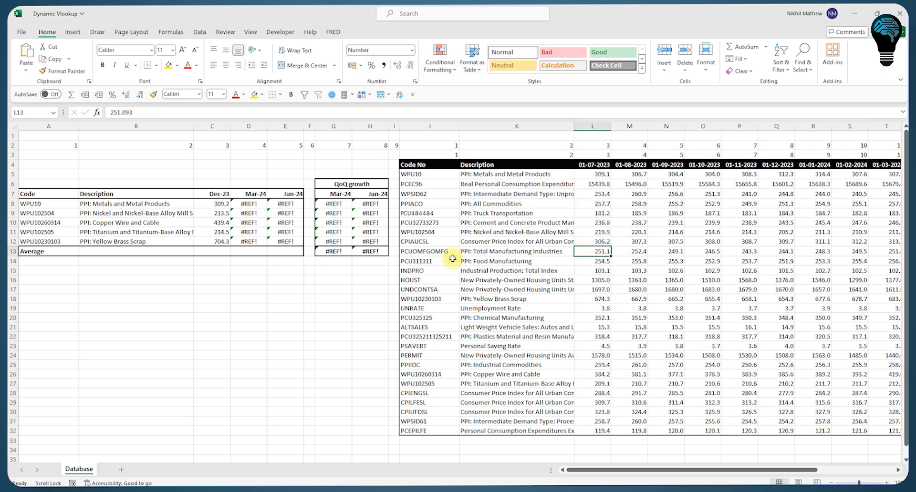
Step: Review the VLOOKUP in C8 and copy the expression COLUMN(Q4)-9 from the index cell above 01-12-2023
left_click(221, 204)
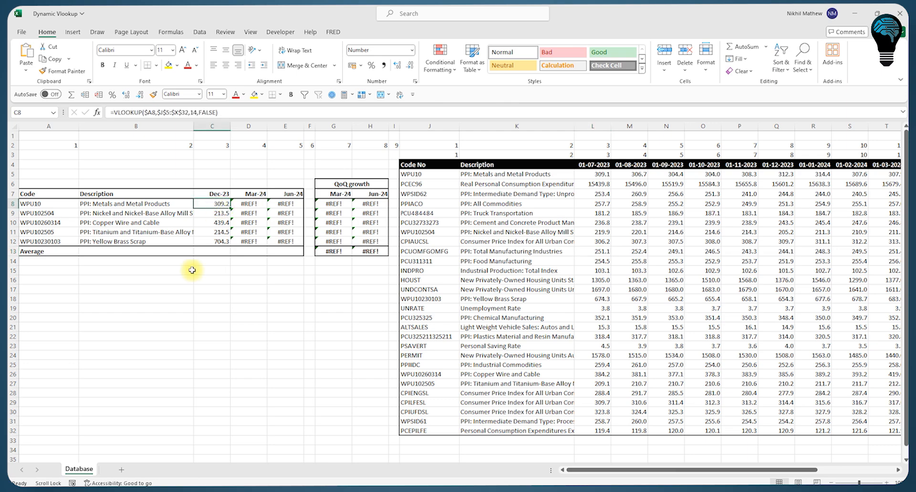
double_click(193, 113)
key("Return")
scroll(785, 215, "right", 4)
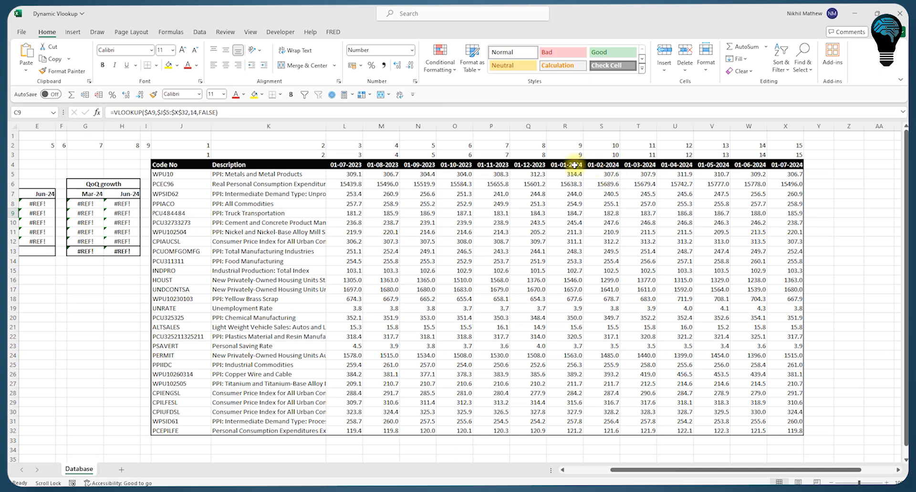
left_click(537, 147)
left_click_drag(159, 113, 117, 123)
key("ctrl+c")
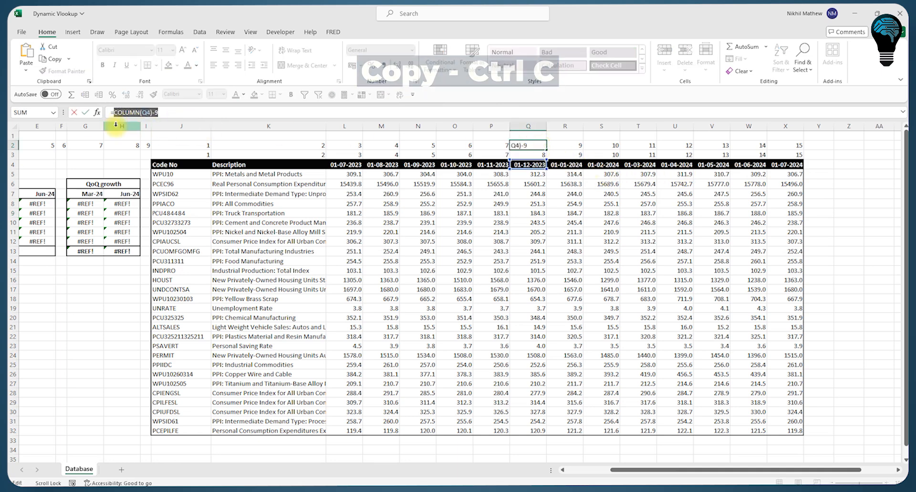
key("Return")
Step: Replace the column index in C8's VLOOKUP with COLUMN(Q4)-9 and fill the Dec-23 formula down to C12
left_click_drag(51, 291, 26, 299)
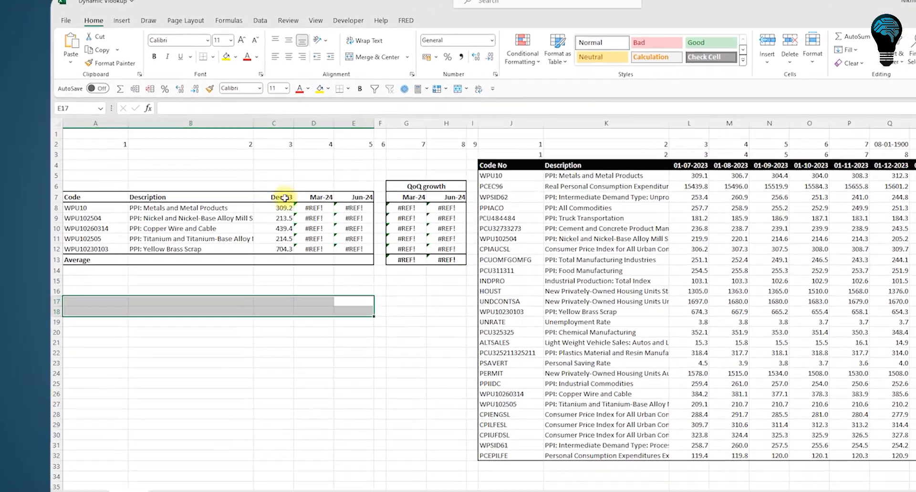
left_click(284, 208)
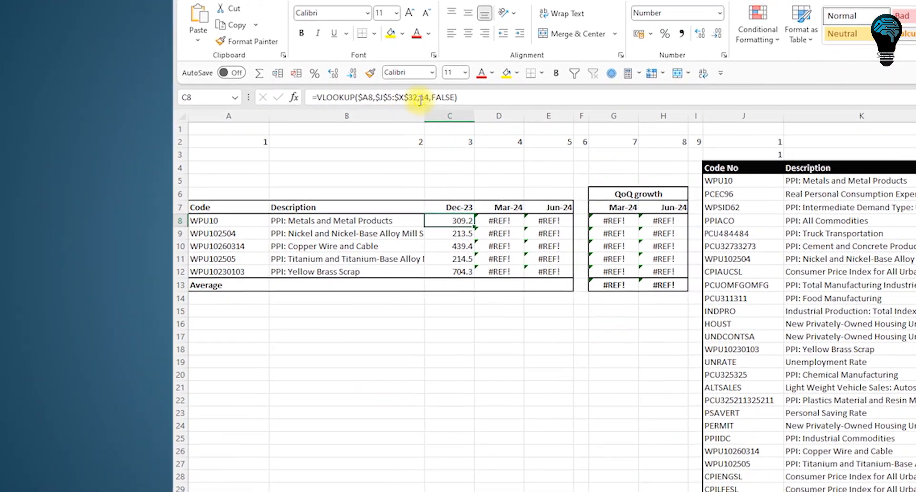
left_click_drag(250, 108, 256, 108)
key("ctrl+v")
key("Return")
left_click(450, 221)
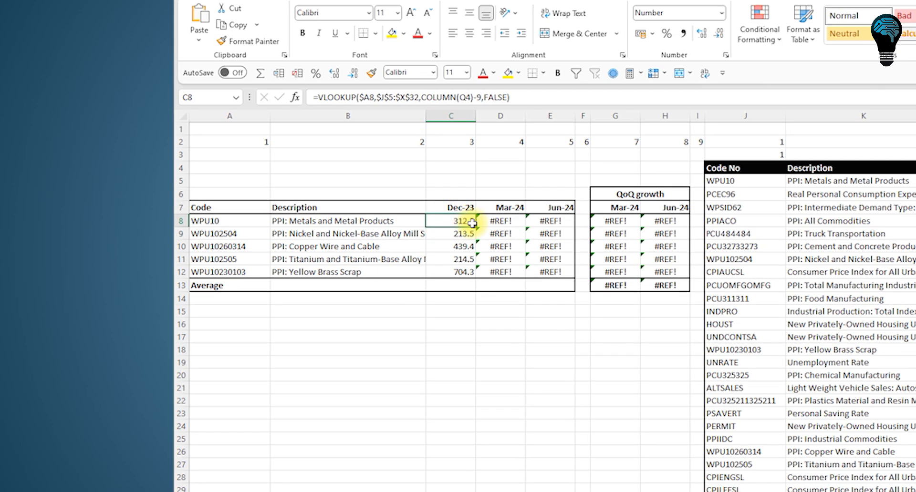
double_click(476, 227)
Step: Replace the column index 17 in the Mar-24 VLOOKUP in D8 with COLUMN(T4)-9
left_click(484, 223)
double_click(427, 98)
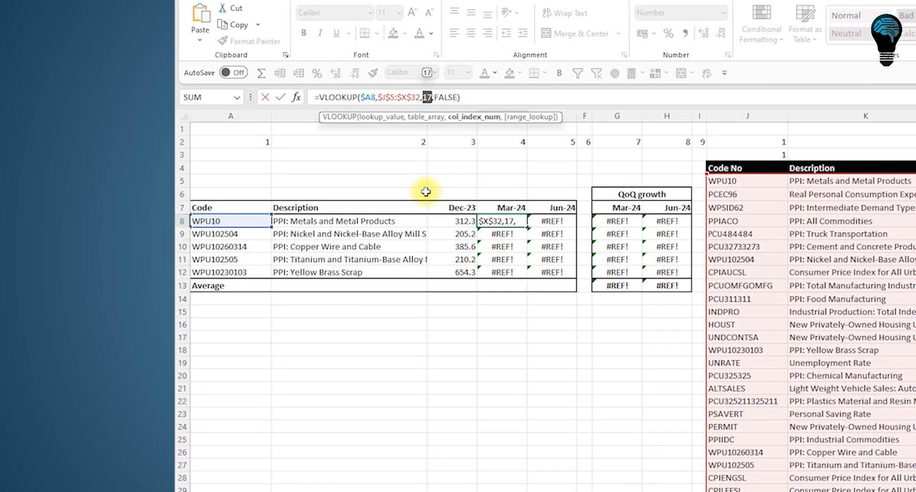
type("column(")
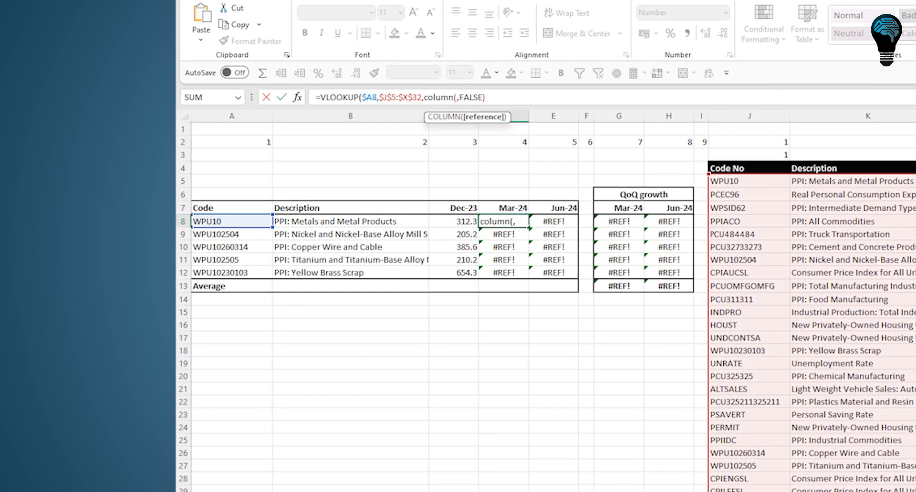
scroll(525, 305, "right", 5)
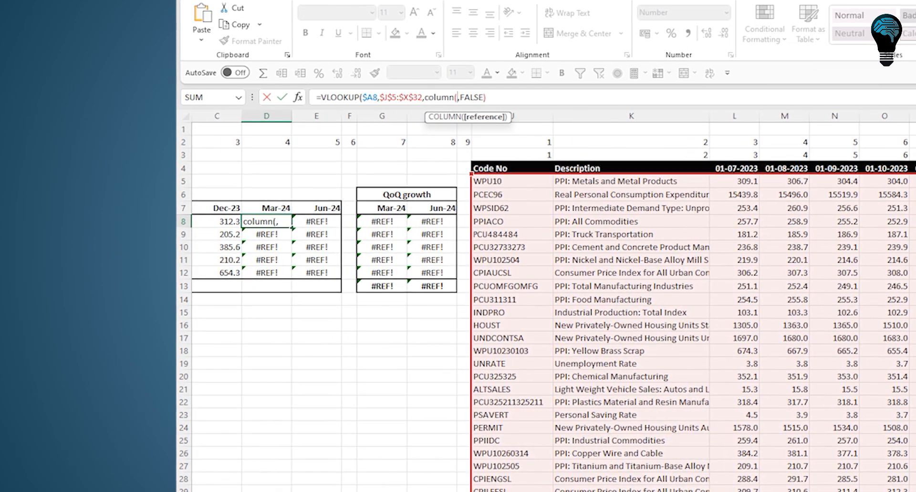
type("T4")
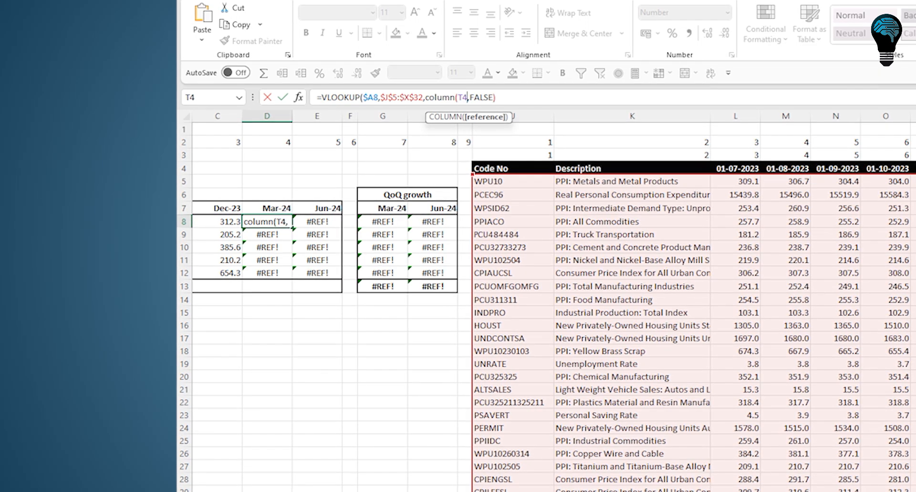
type(")-")
type("9")
key("Return")
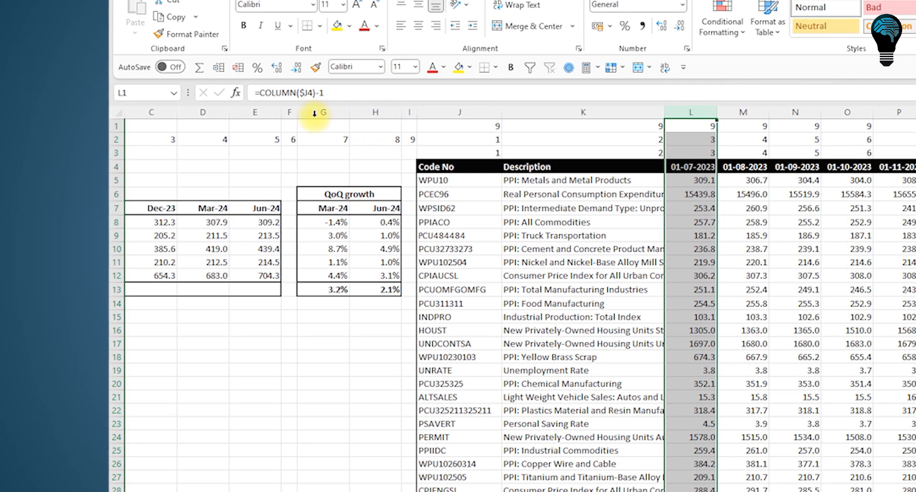
Step: Insert three blank columns at column F, before the QoQ growth table, and check the offset formulas above Code No and Description
right_click(293, 116)
left_click(322, 248)
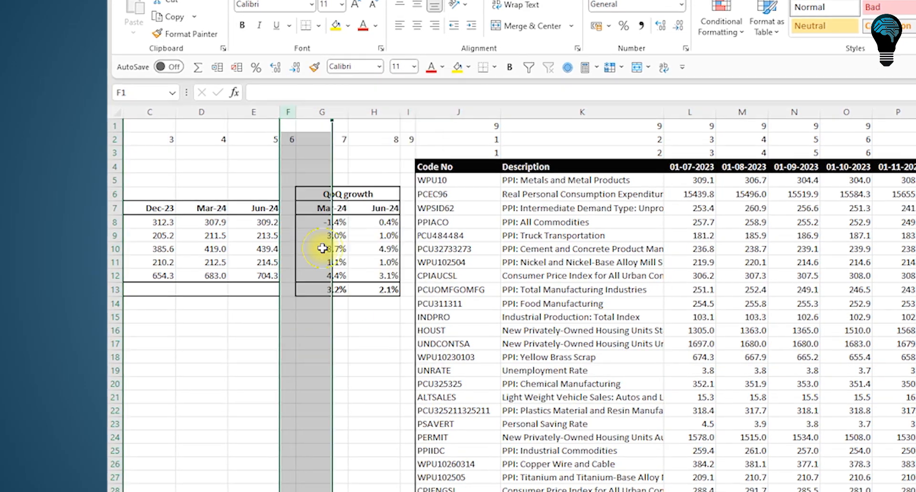
left_click_drag(316, 116, 332, 116)
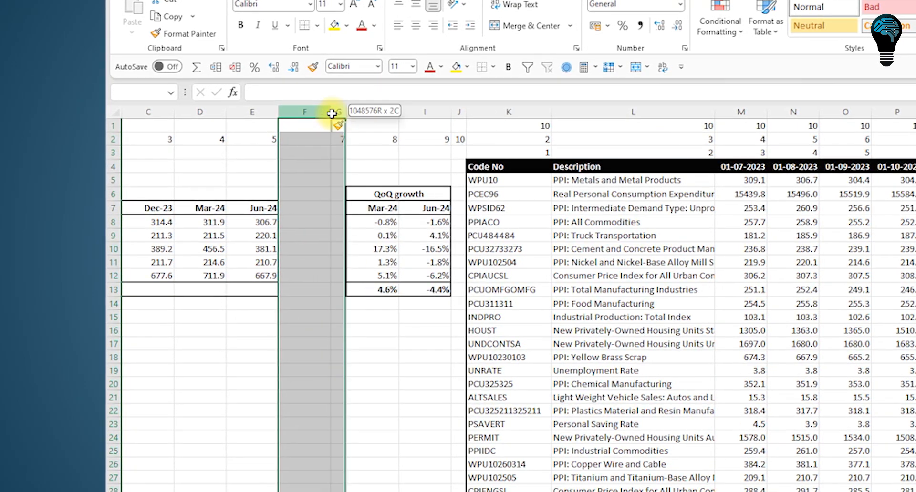
right_click(332, 117)
left_click(368, 246)
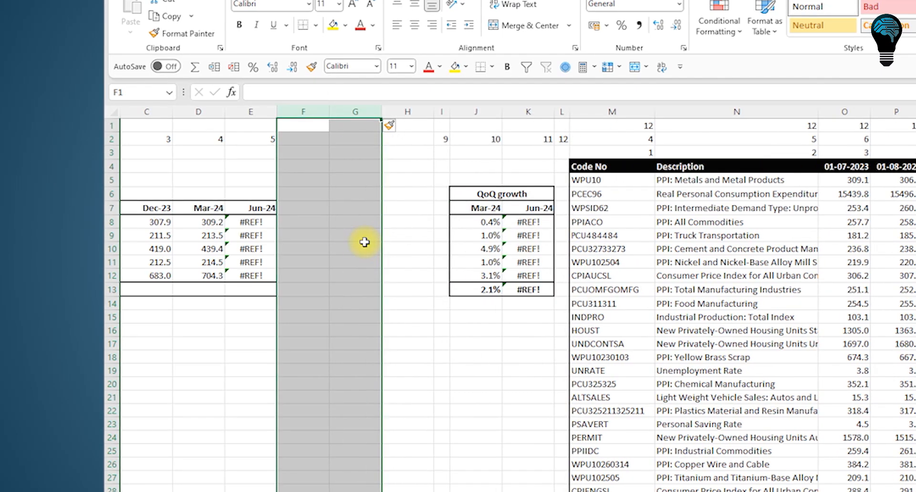
left_click(636, 125)
key("shift+Right")
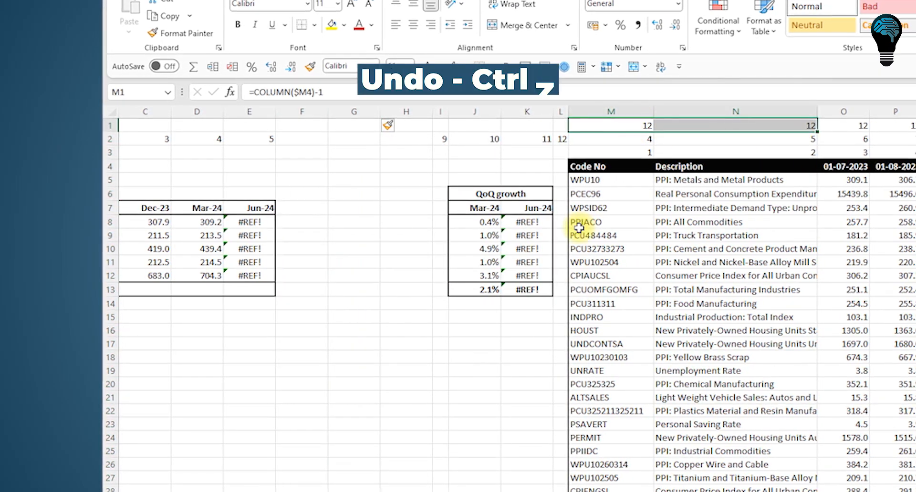
Step: Undo the insertion of the three blank columns before the QoQ growth table
key("ctrl+z")
left_click(316, 357)
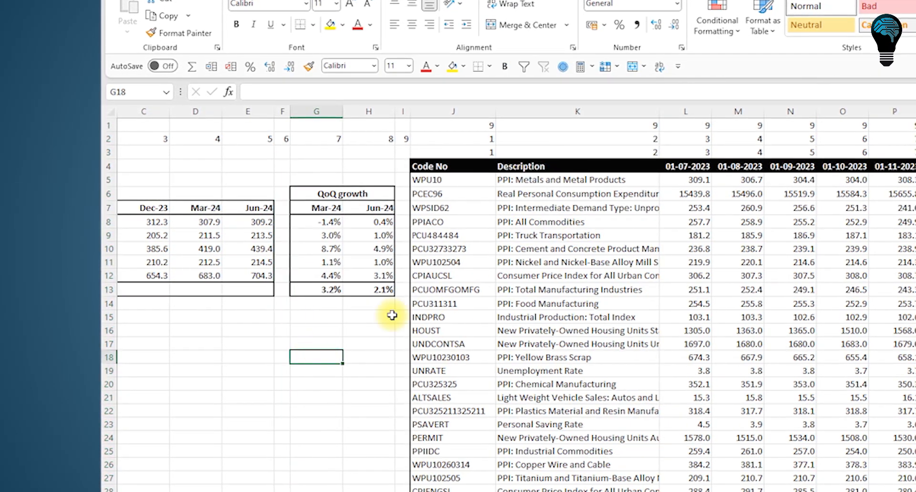
Step: Replace the fixed 9 in J2's COLUMN formula with (COLUMN($J4)-1), copied from J1, and fill it across row 2
left_click(475, 126)
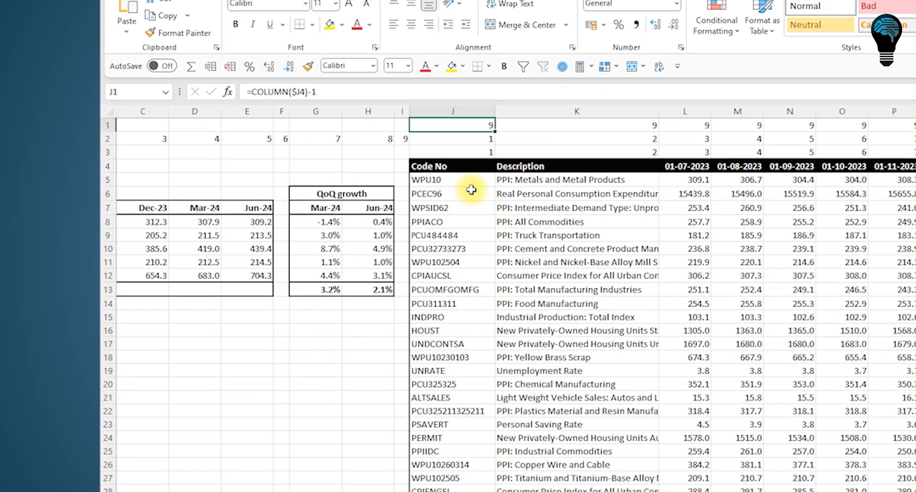
left_click(337, 89)
left_click_drag(262, 100, 246, 98)
key("ctrl+c")
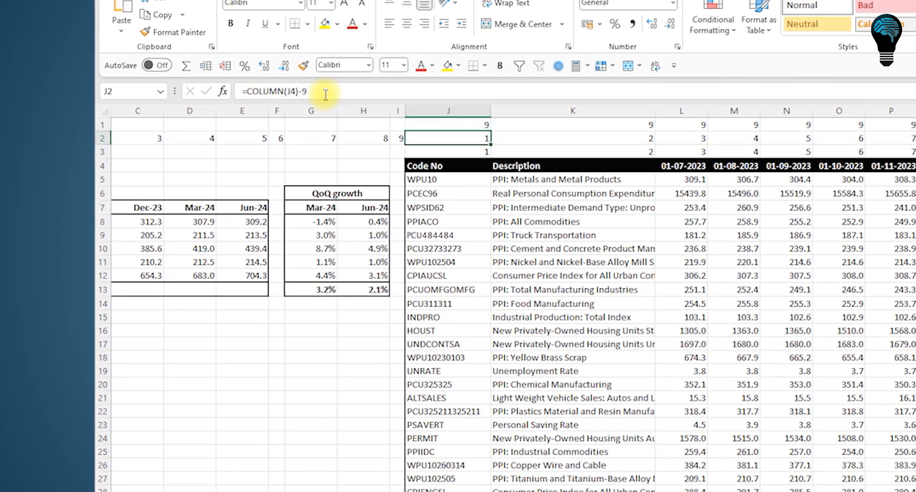
key("ctrl+v")
key("Return")
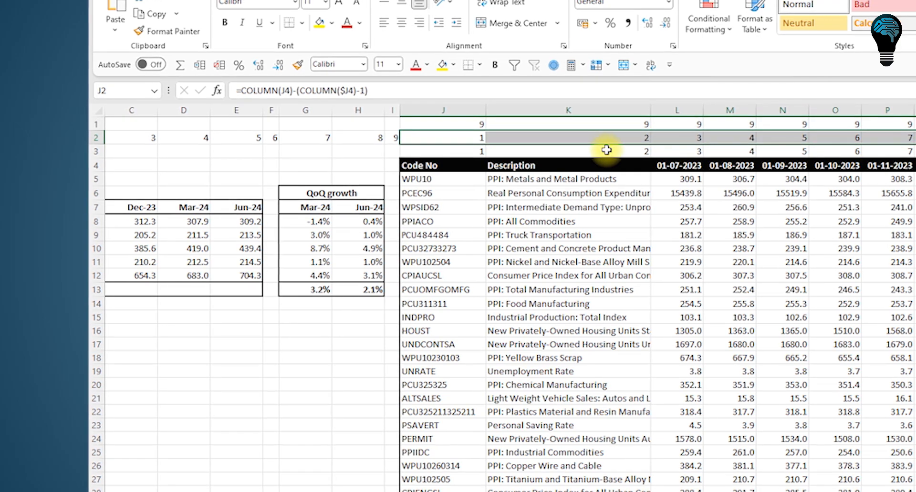
Step: Delete blank column F and the Description column of the database to test the dynamic index row
left_click(288, 109)
right_click(288, 110)
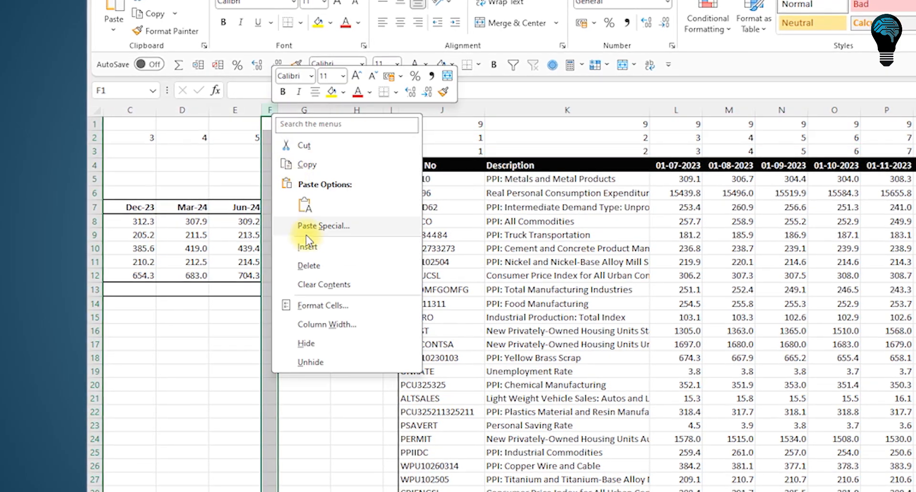
left_click(305, 266)
left_click(638, 247)
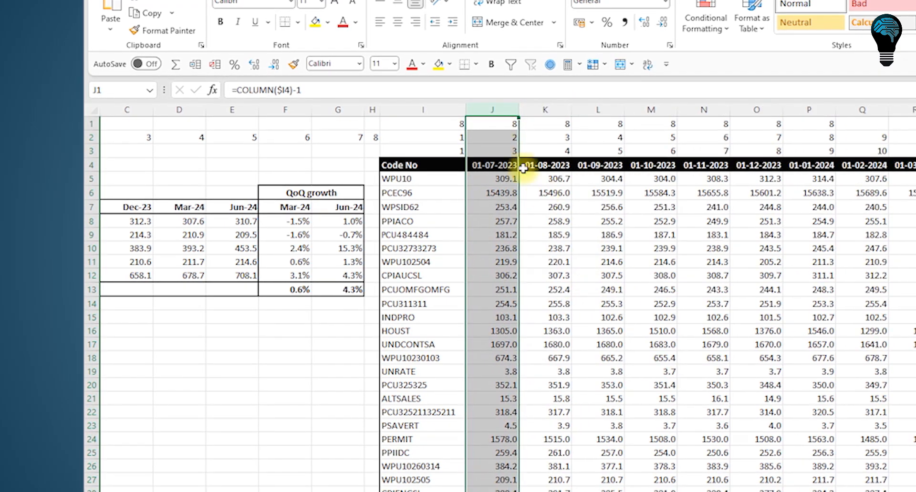
left_click(517, 258)
Step: Undo the deletion of column F and the Description column
key("ctrl+z")
key("ctrl+z")
key("ctrl+z")
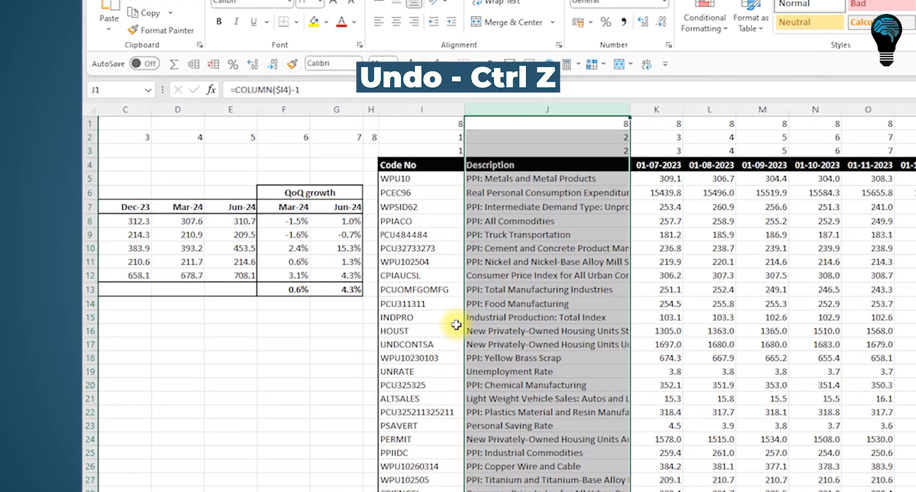
left_click(334, 350)
Step: Replace the 9 in C8's VLOOKUP with (COLUMN($J4)-1), copied from K2, and apply the formula down to C12
left_click(501, 137)
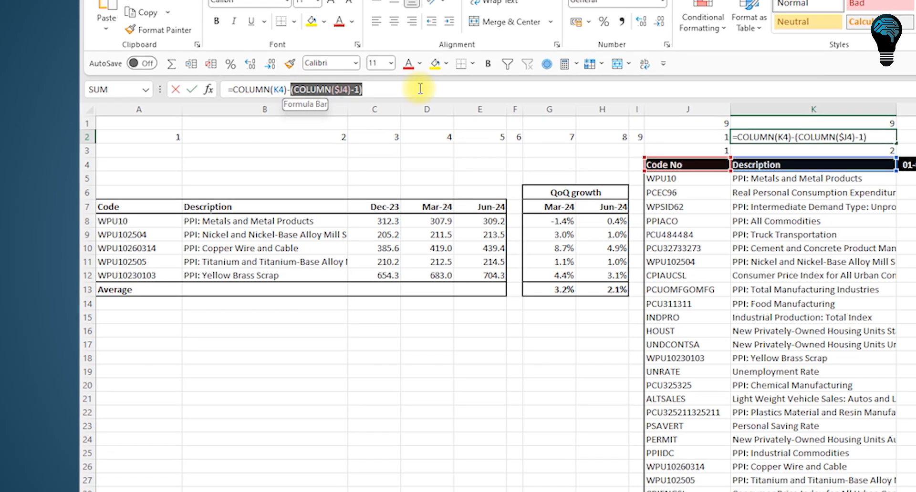
key("ctrl+c")
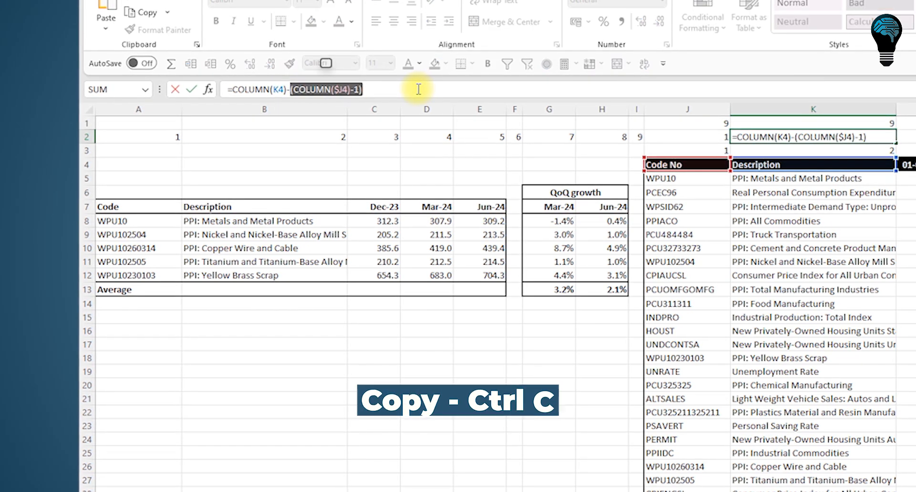
key("Return")
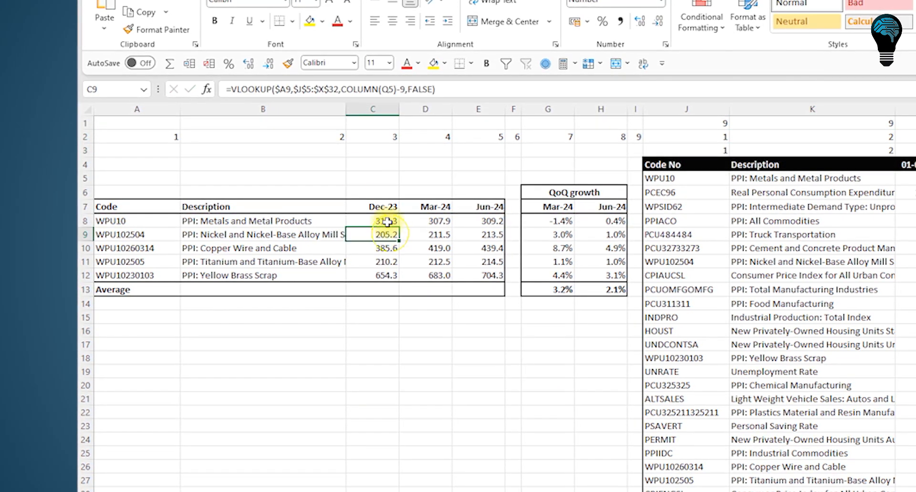
left_click_drag(401, 89, 405, 89)
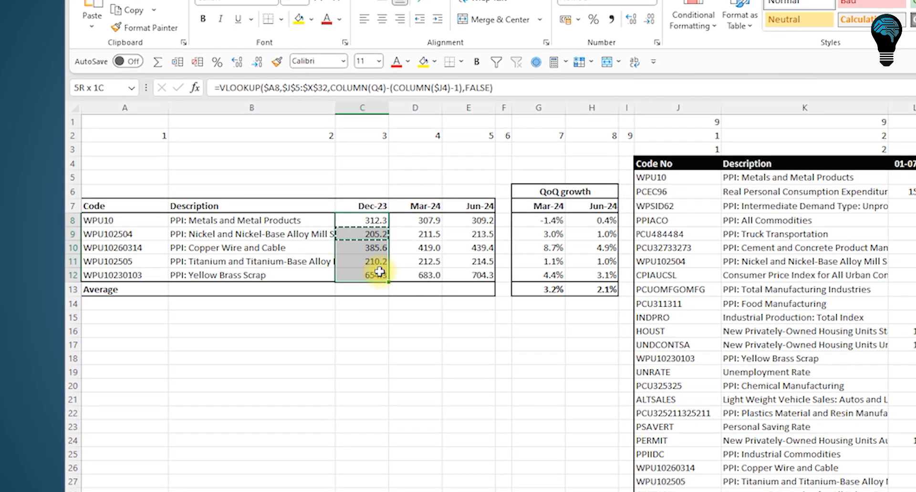
Step: Set the column index in D8's Mar-24 VLOOKUP to COLUMN(T4)-(COLUMN($J$4)-1) and fill down to D12
left_click(422, 222)
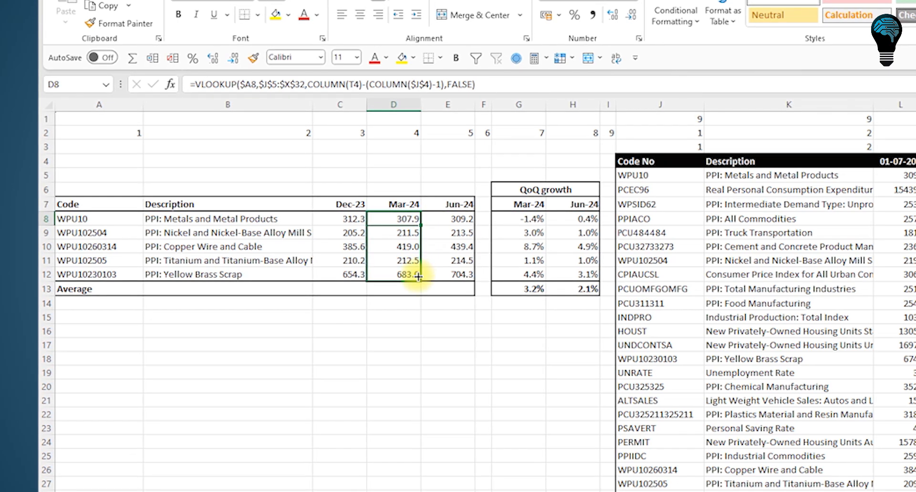
left_click_drag(418, 277, 418, 278)
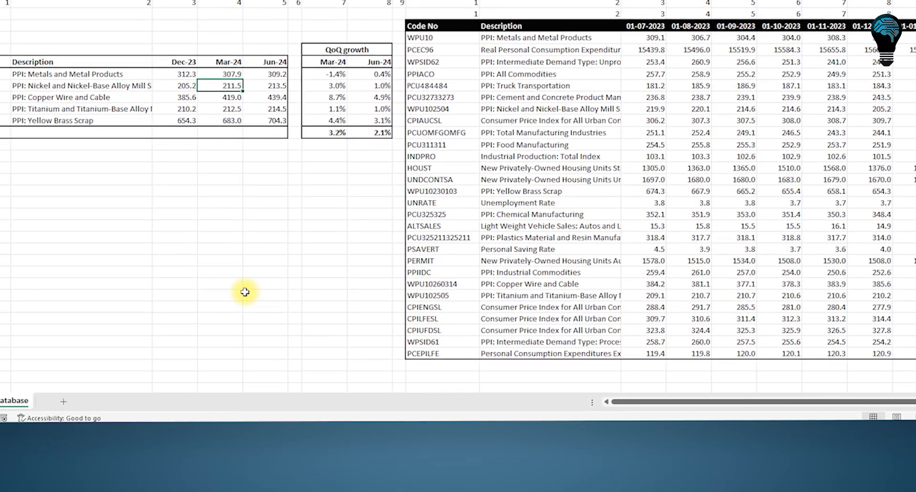
Step: Enter dfdgf and fgdfg below the last Code No and check the table range in D11's VLOOKUP
left_click(443, 366)
type("dfdgf")
key("Return")
type("fgdfg")
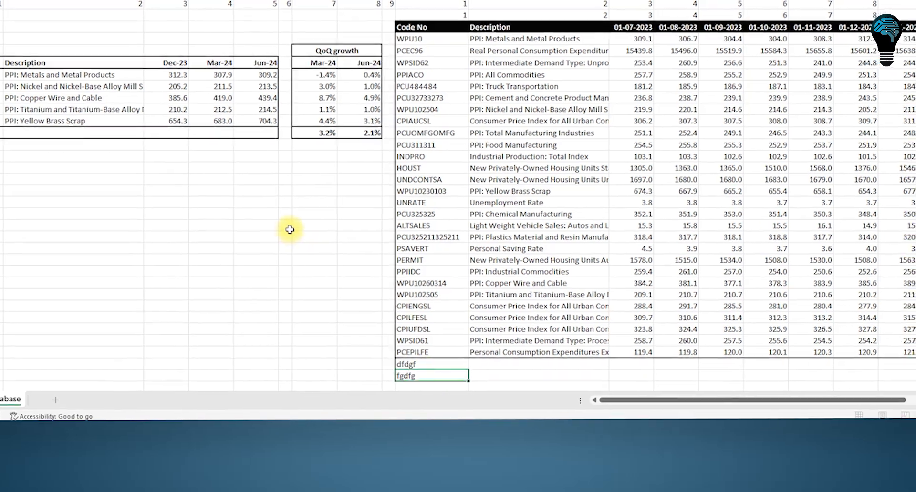
key("Return")
double_click(212, 104)
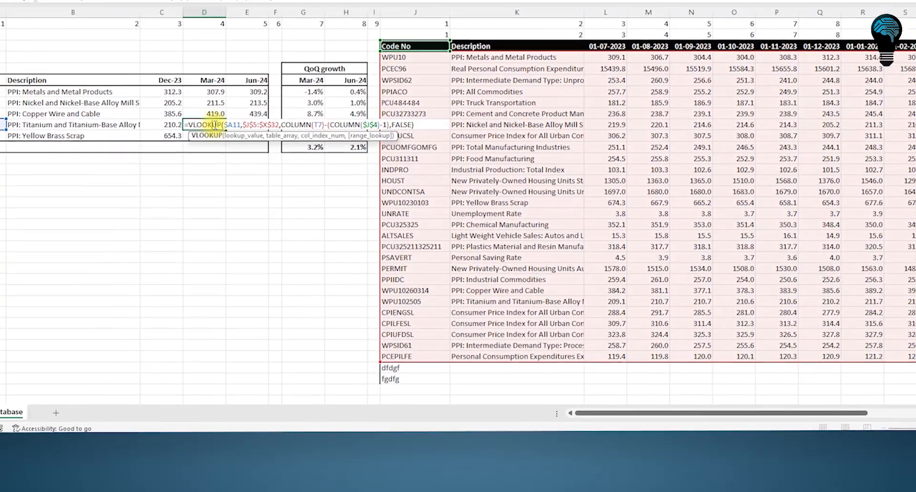
key("Return")
Step: Undo the test entries below the last Code No
key("ctrl+z")
key("ctrl+z")
key("ctrl+z")
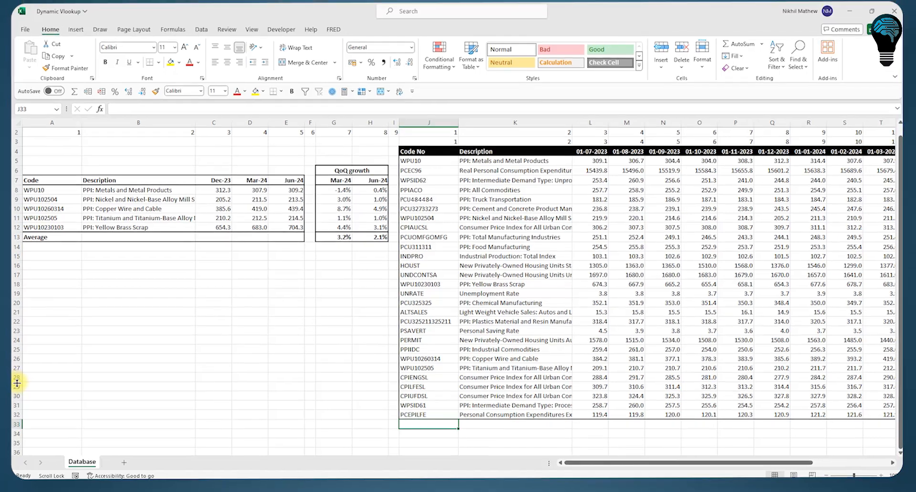
Step: Insert three blank rows above WPU102505 in the database and check the table range in D10's VLOOKUP
left_click_drag(2, 377, 3, 357)
right_click(19, 372)
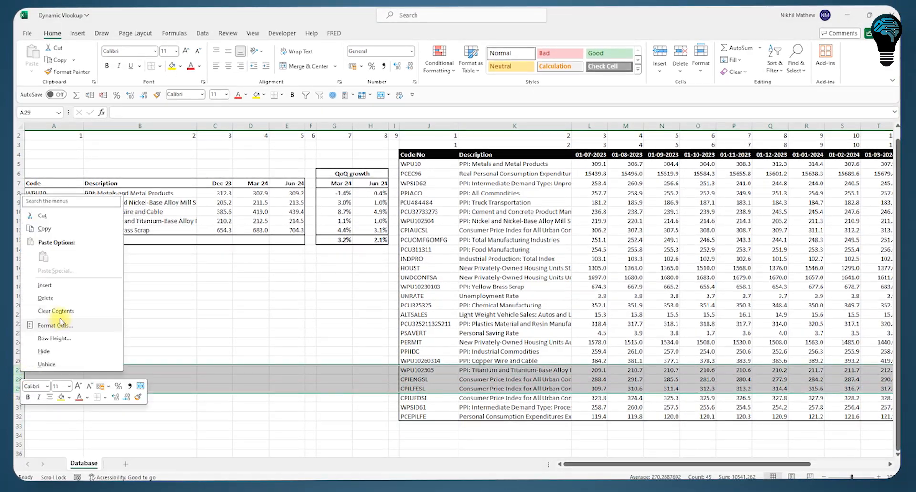
left_click(65, 288)
left_click(458, 373)
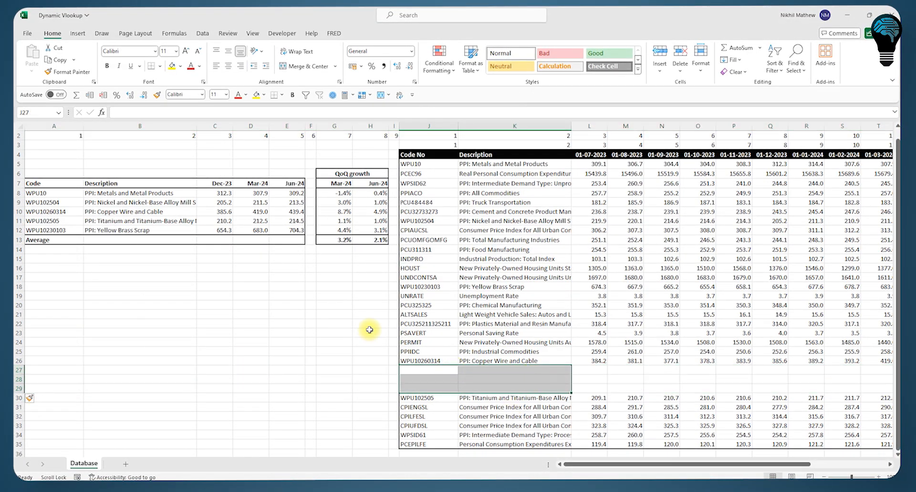
left_click(263, 212)
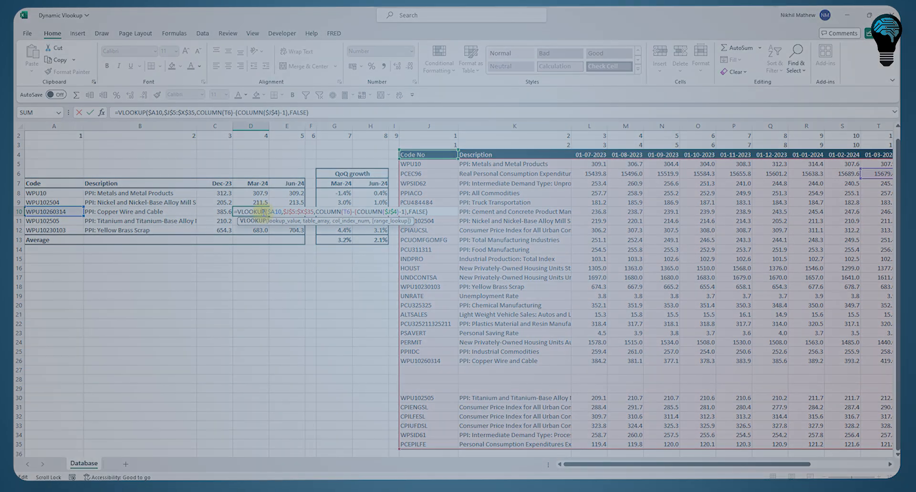